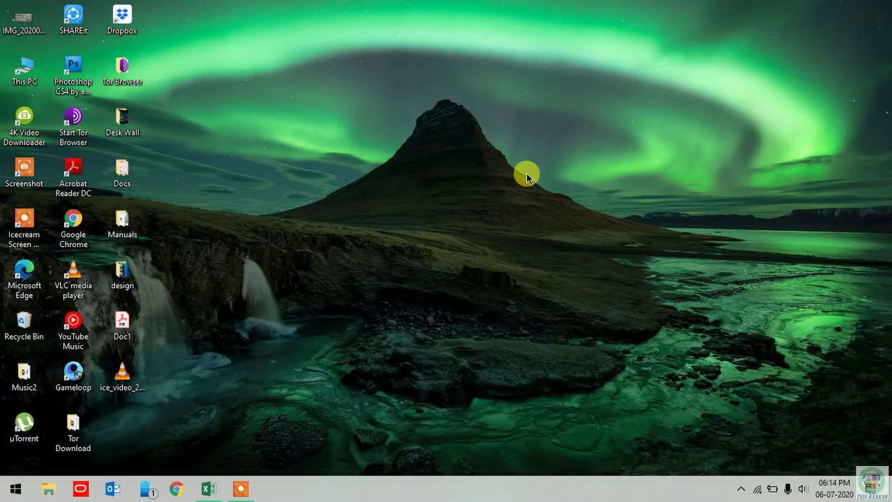
# Open the desktop's Personalization settings and set the Windows color mode to Dark.
pyautogui.rightClick(561, 98)
pyautogui.click(600, 156)
pyautogui.rightClick(331, 85)
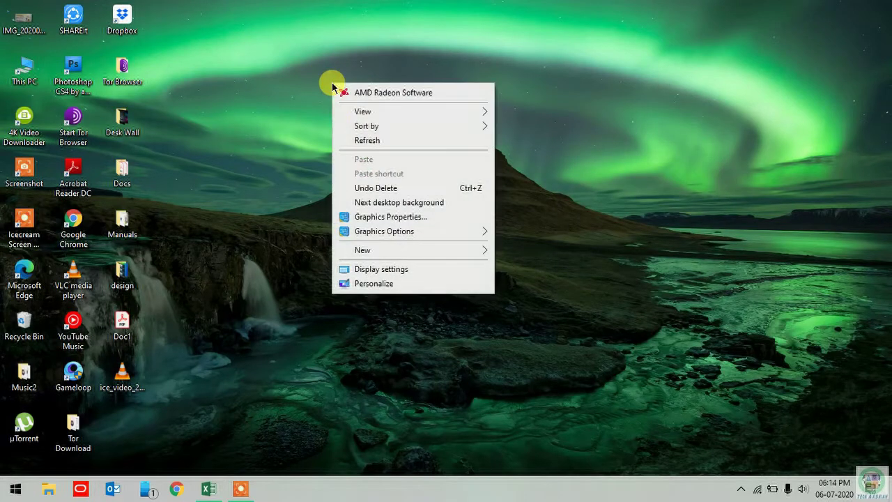
pyautogui.click(383, 282)
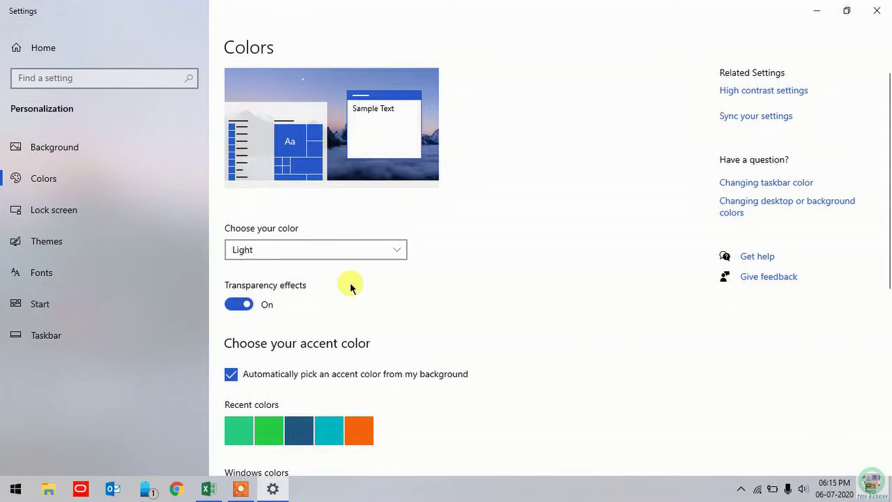
pyautogui.click(361, 248)
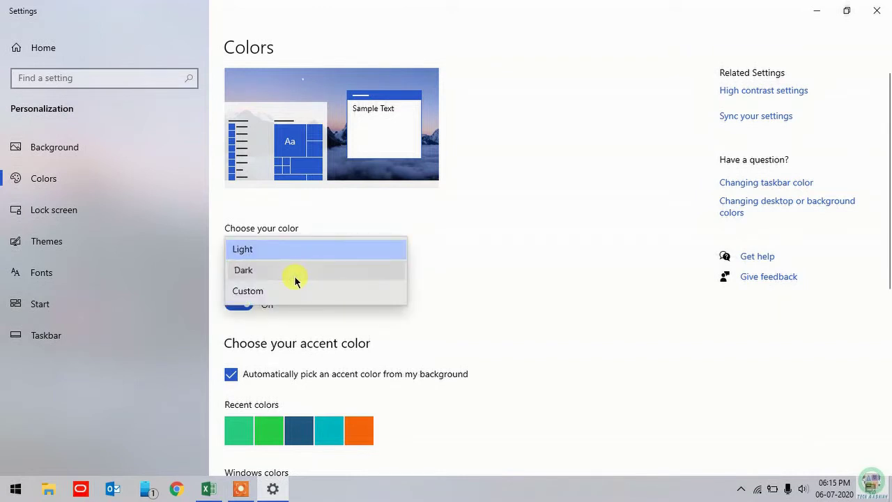
pyautogui.click(294, 279)
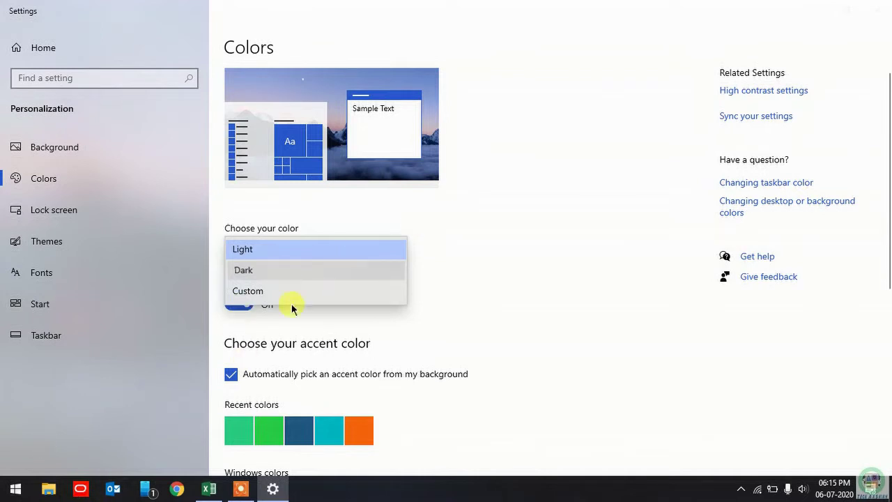
pyautogui.click(324, 271)
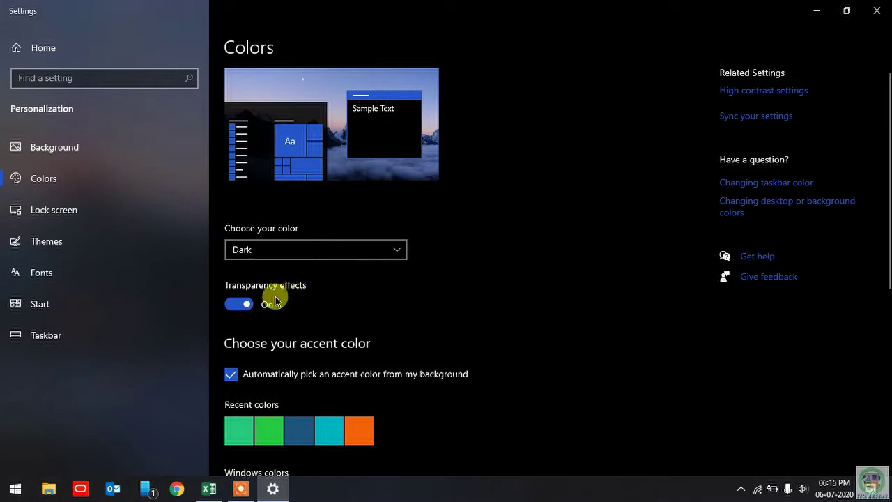
# Toggle transparency effects off and back on, and look through the accent color options on the Colors page.
pyautogui.click(238, 304)
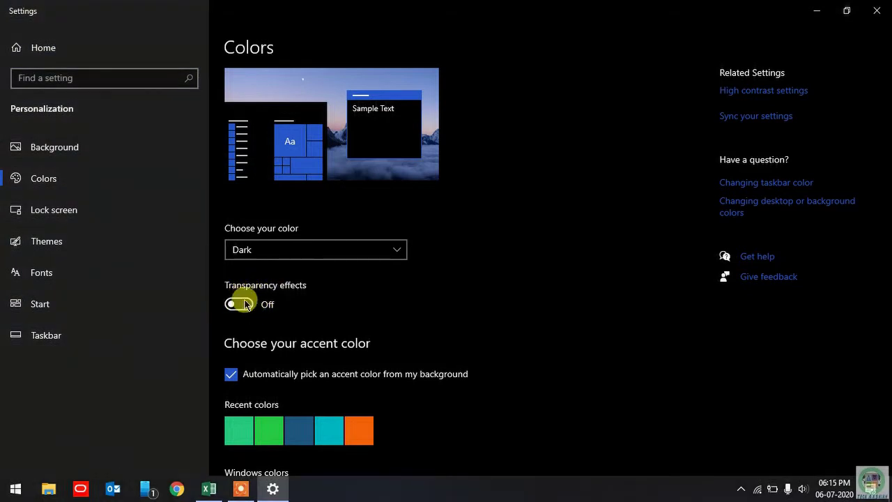
pyautogui.click(239, 304)
pyautogui.scroll(-2, 334, 286)
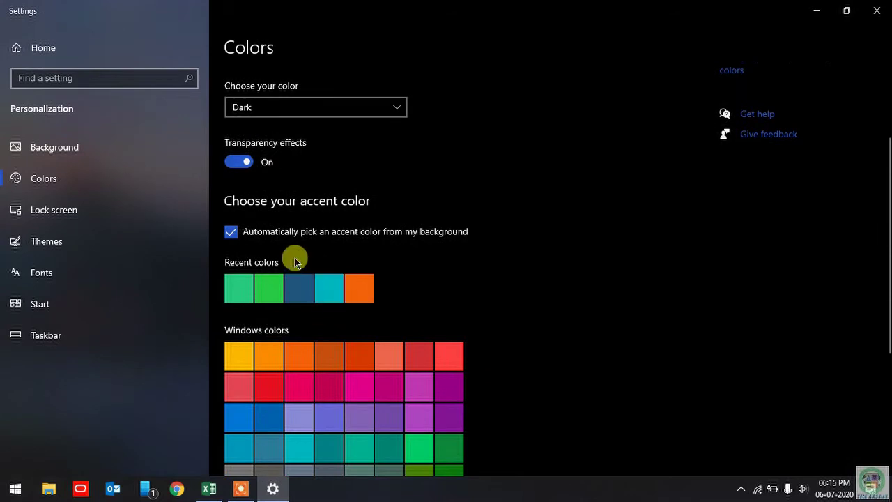
pyautogui.scroll(-4, 245, 285)
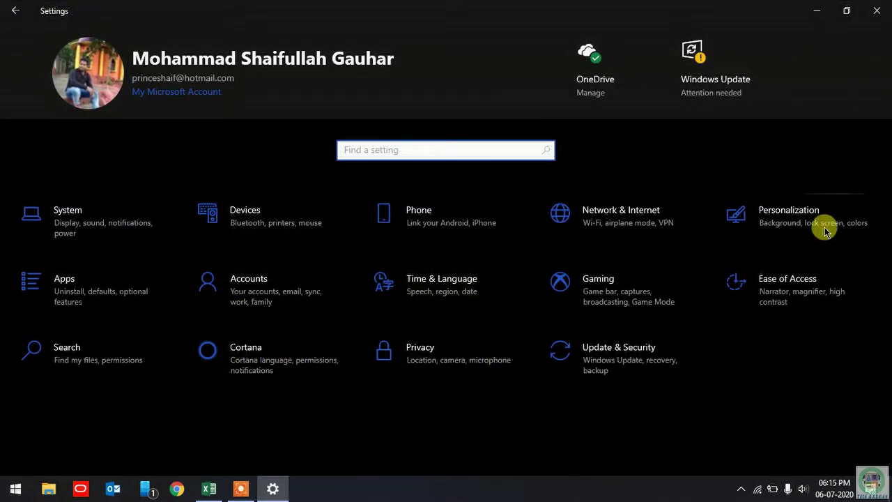
pyautogui.click(16, 10)
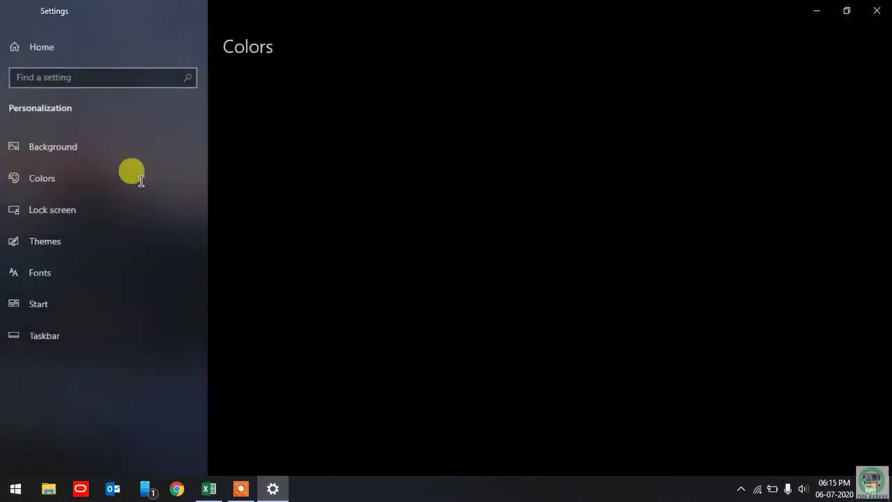
pyautogui.scroll(-5, 378, 392)
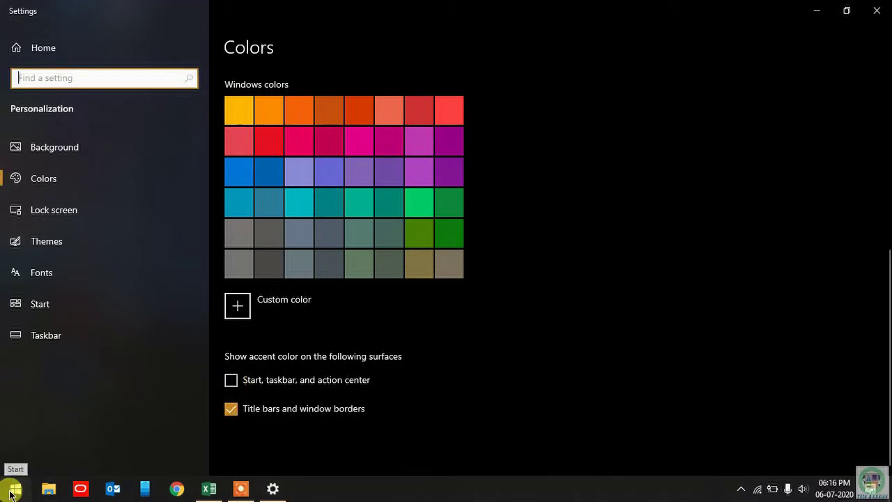
# Try showing the accent color on Start, taskbar, and action center, compare the Start menu with and without it, and disable the option again.
pyautogui.click(15, 487)
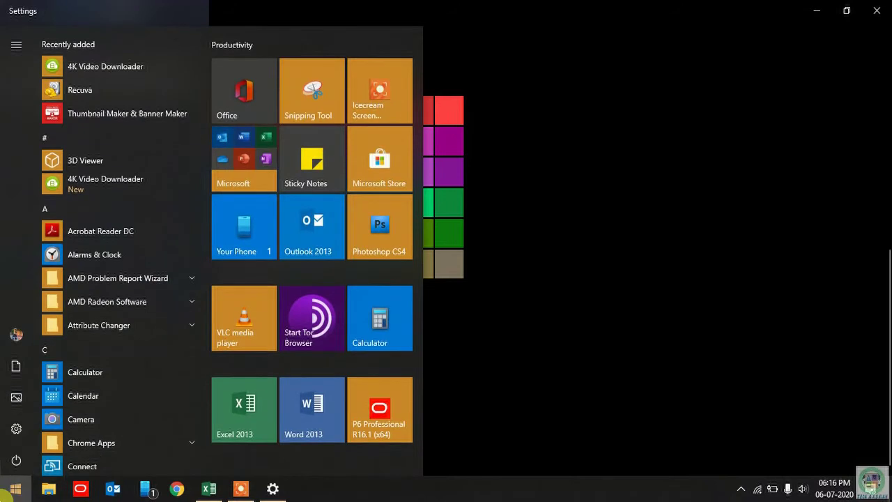
pyautogui.press('Escape')
pyautogui.click(232, 380)
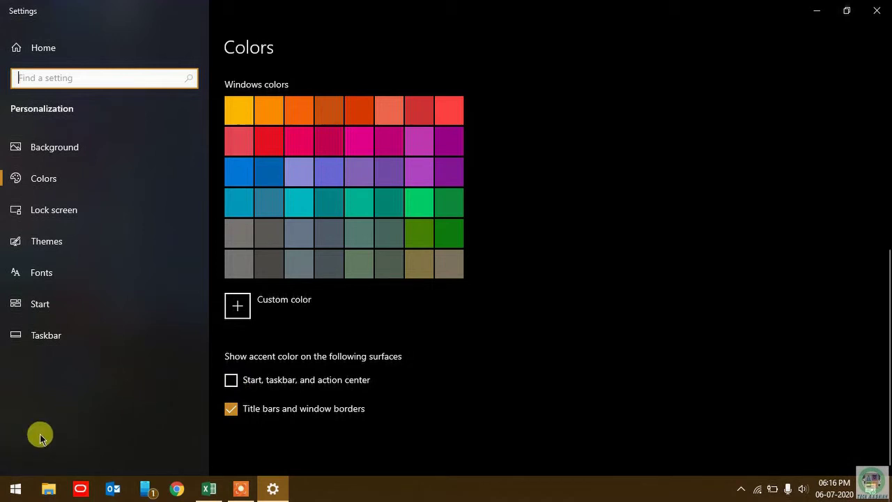
pyautogui.click(7, 490)
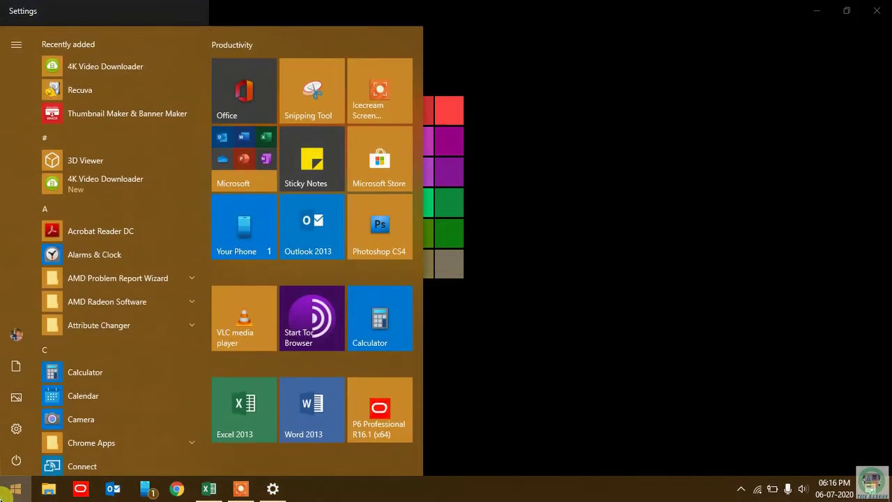
pyautogui.press('Escape')
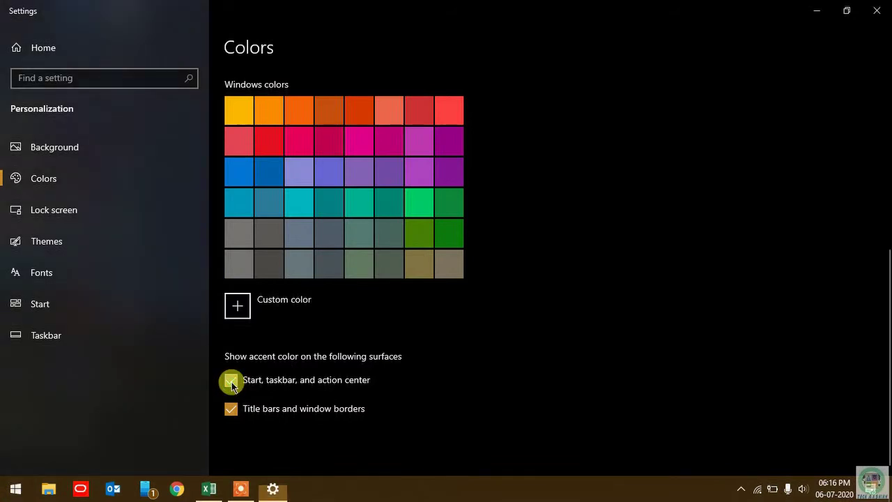
pyautogui.click(231, 381)
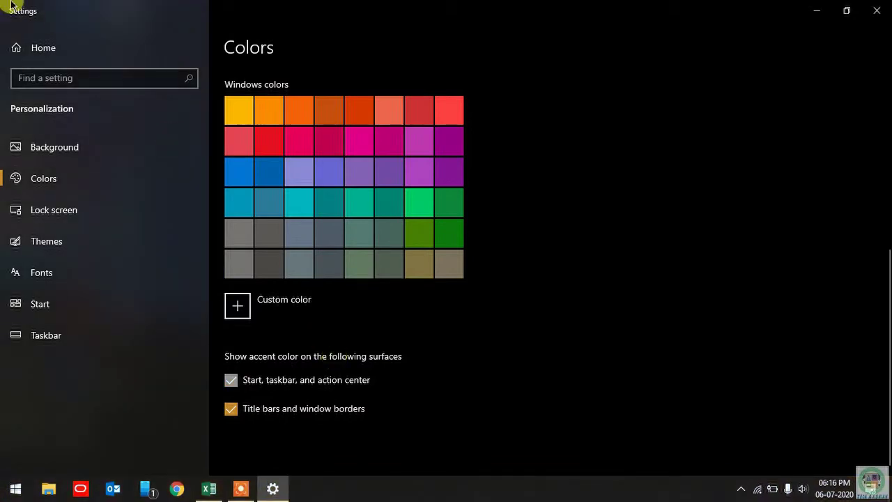
# Close Settings, refresh the desktop, and view This PC to examine how File Explorer looks in dark mode.
pyautogui.click(36, 47)
pyautogui.click(879, 9)
pyautogui.rightClick(330, 153)
pyautogui.click(363, 207)
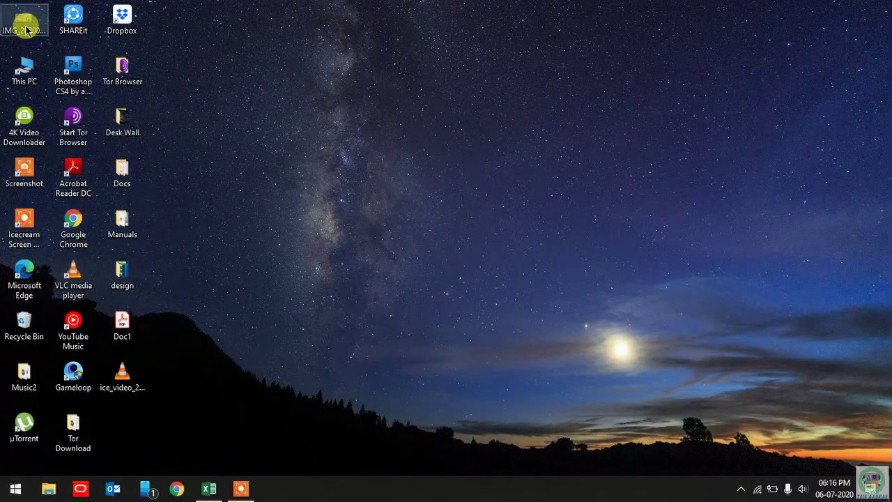
pyautogui.doubleClick(20, 79)
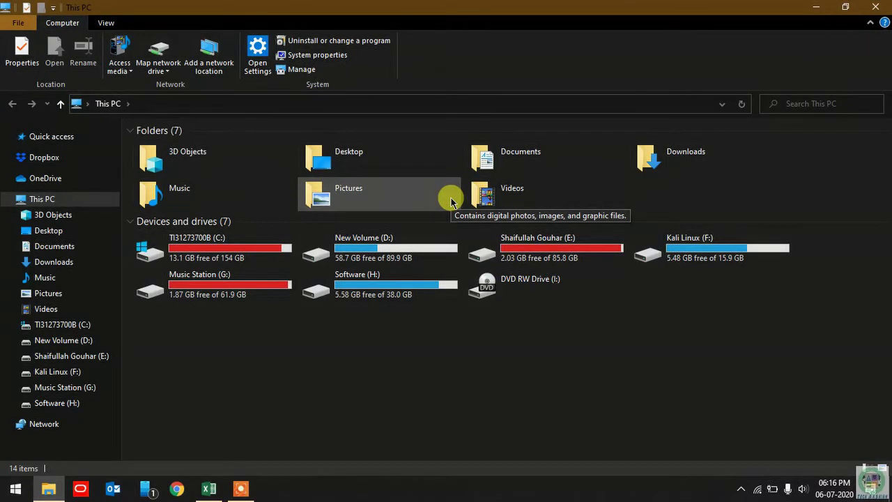
pyautogui.click(870, 6)
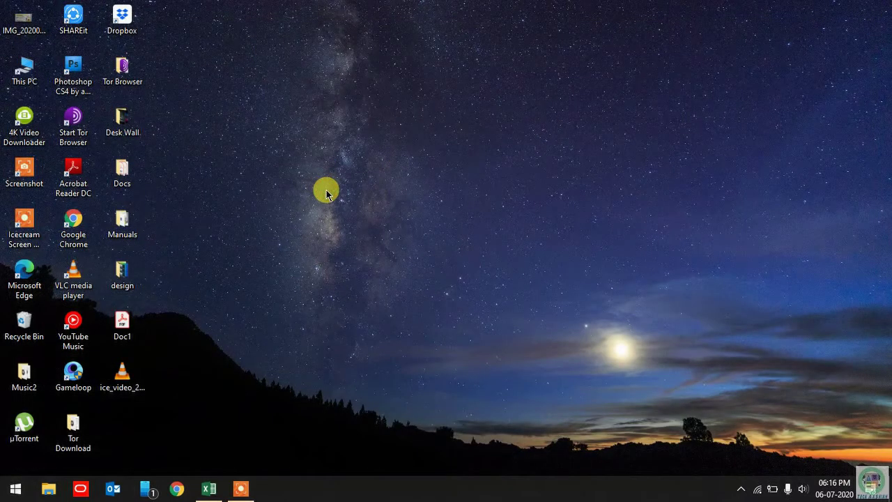
pyautogui.rightClick(325, 189)
pyautogui.click(351, 244)
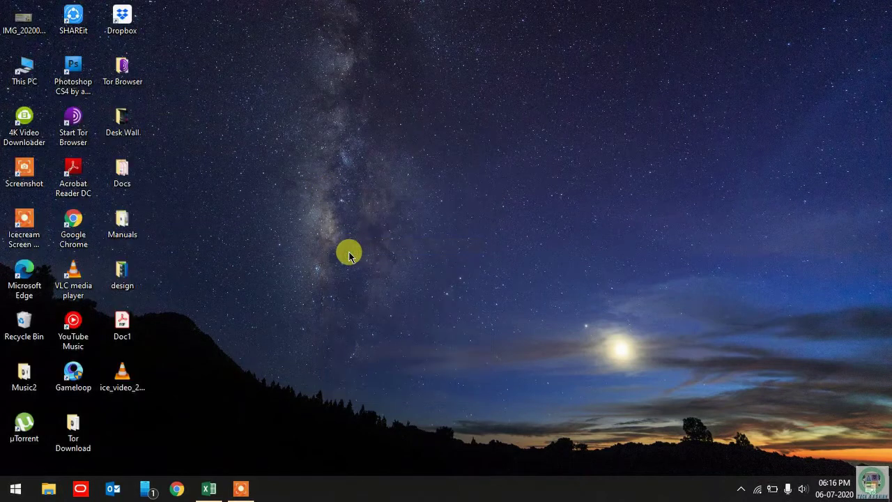
# Launch Google Chrome and open its Extensions management page.
pyautogui.click(172, 486)
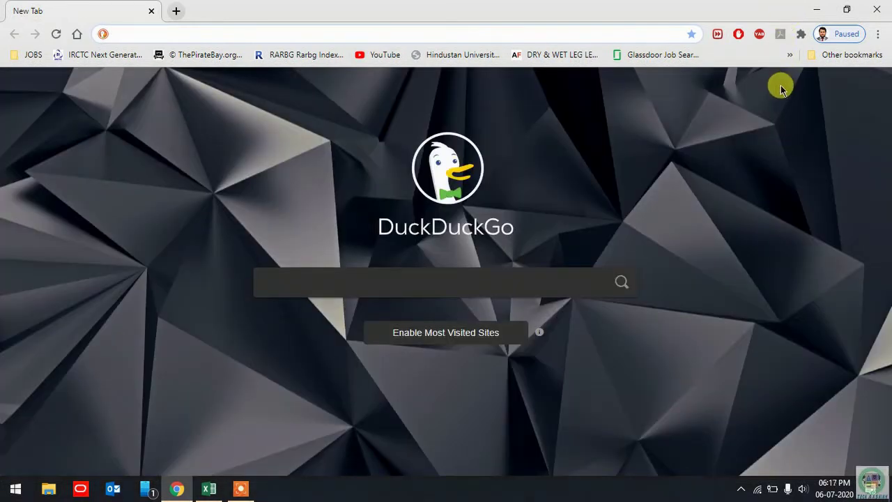
pyautogui.click(877, 34)
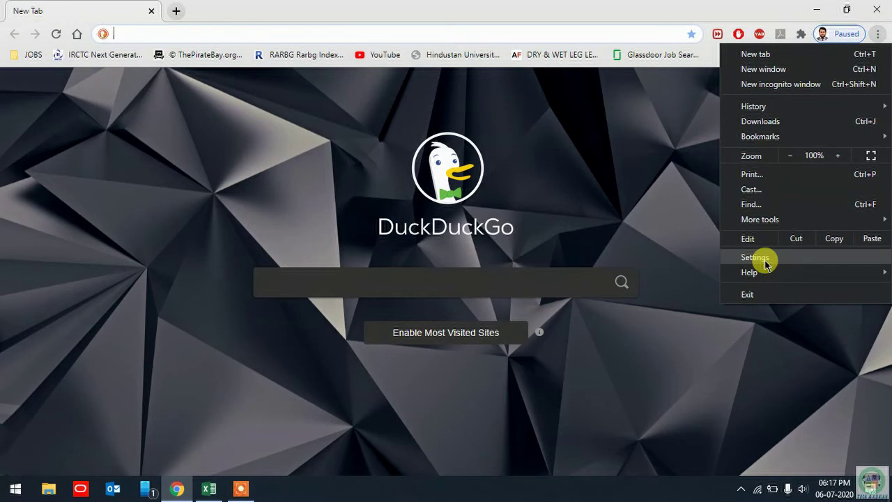
pyautogui.moveTo(753, 221)
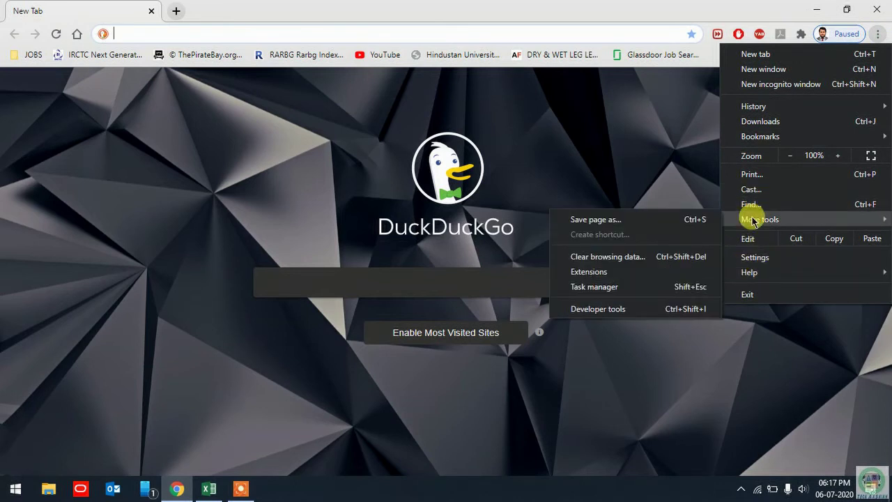
pyautogui.click(878, 33)
pyautogui.click(877, 34)
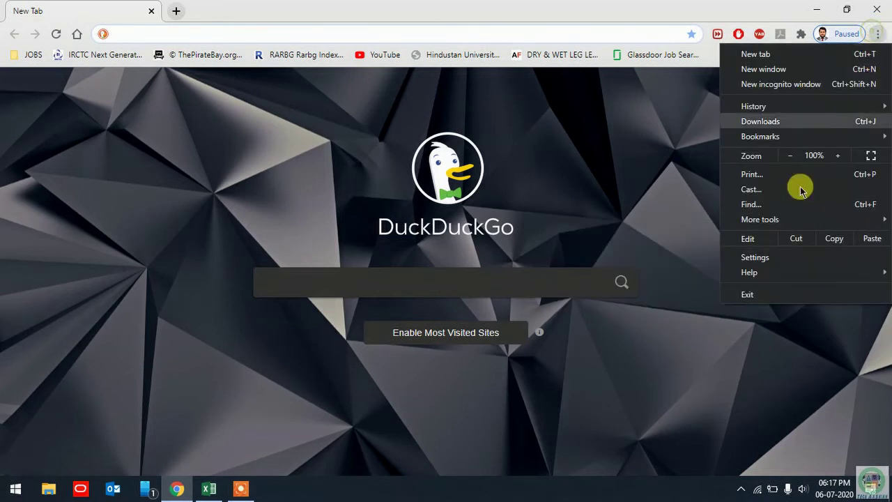
pyautogui.moveTo(772, 221)
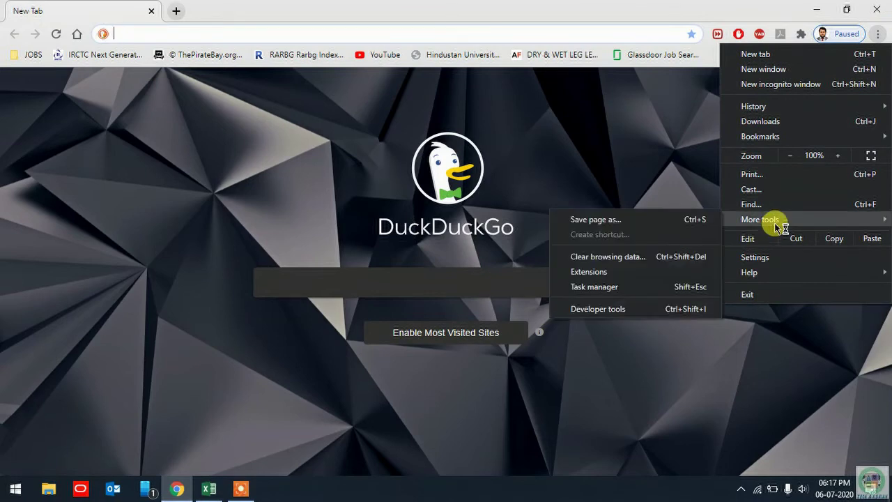
pyautogui.click(565, 271)
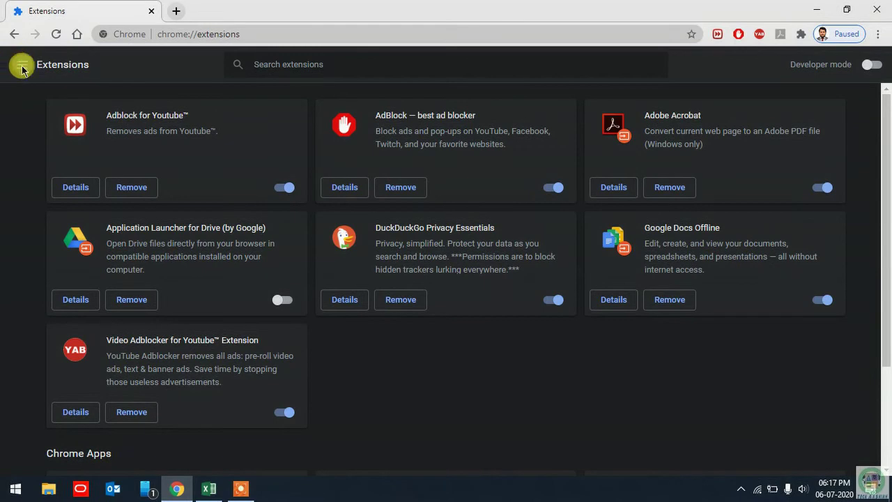
# Open the Chrome Web Store from the Extensions page and switch to its Themes category.
pyautogui.click(22, 67)
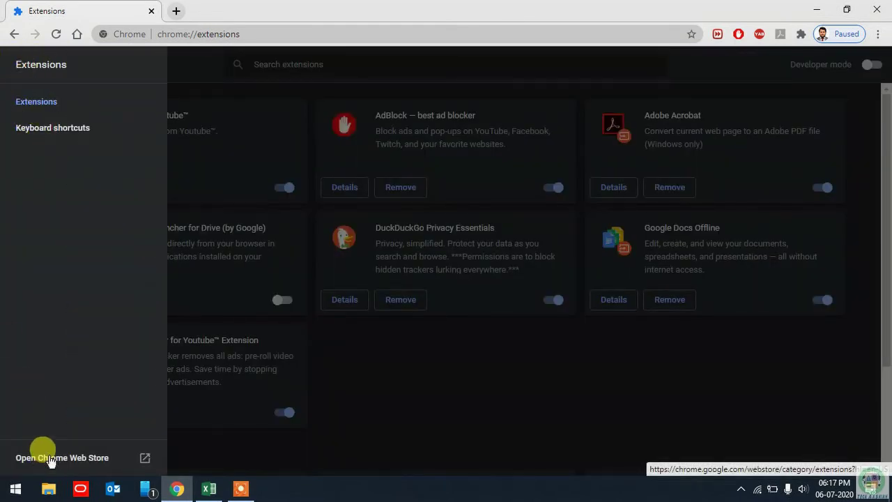
pyautogui.click(76, 458)
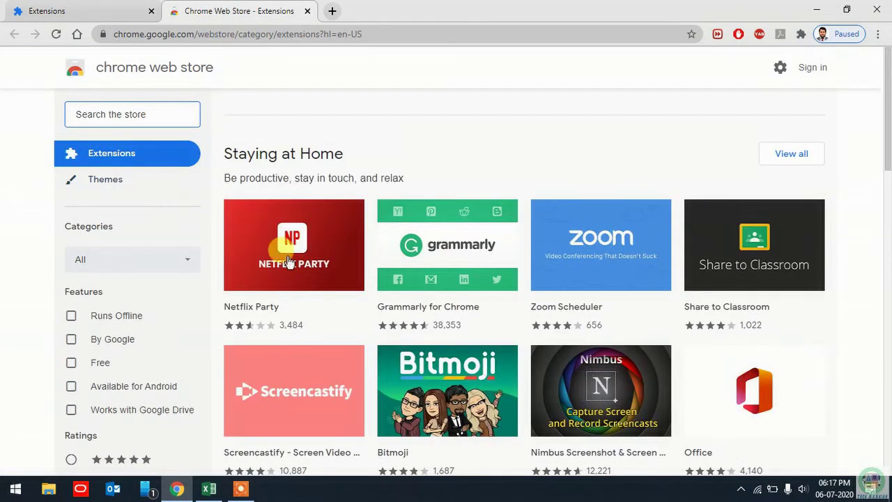
pyautogui.scroll(-1, 386, 244)
pyautogui.scroll(1, 386, 243)
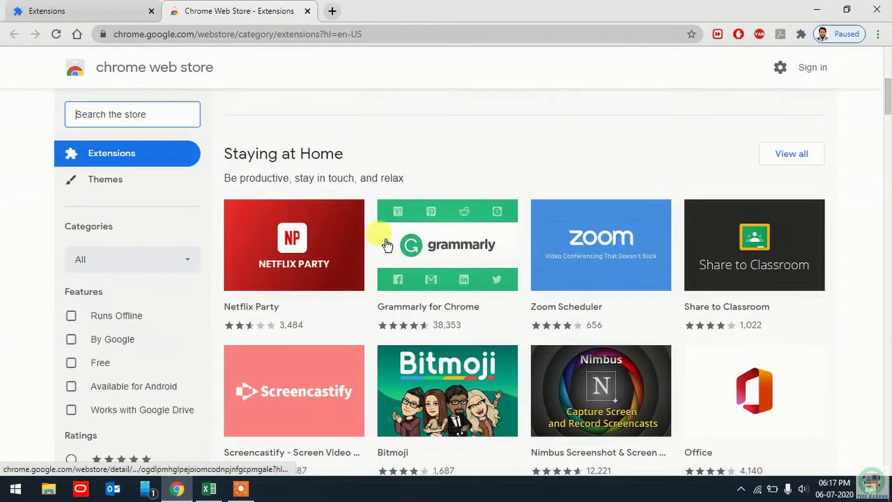
pyautogui.click(94, 184)
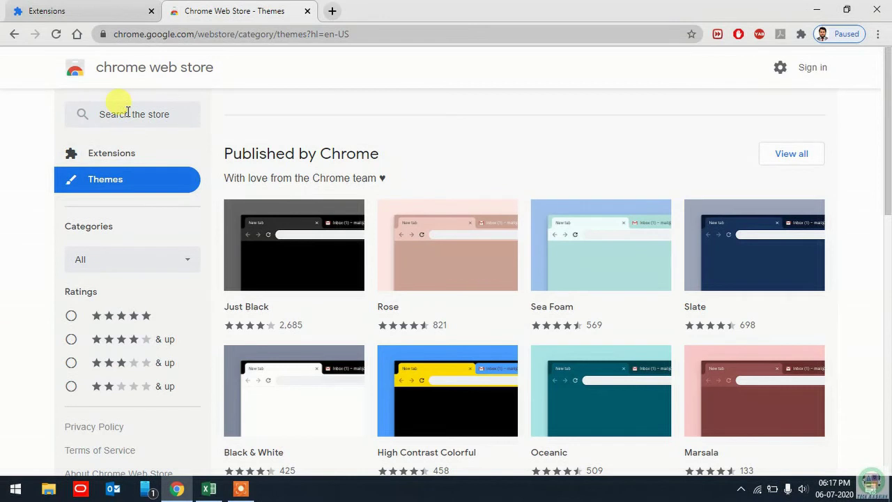
# Search the Chrome Web Store for "morpheon dark".
pyautogui.click(127, 112)
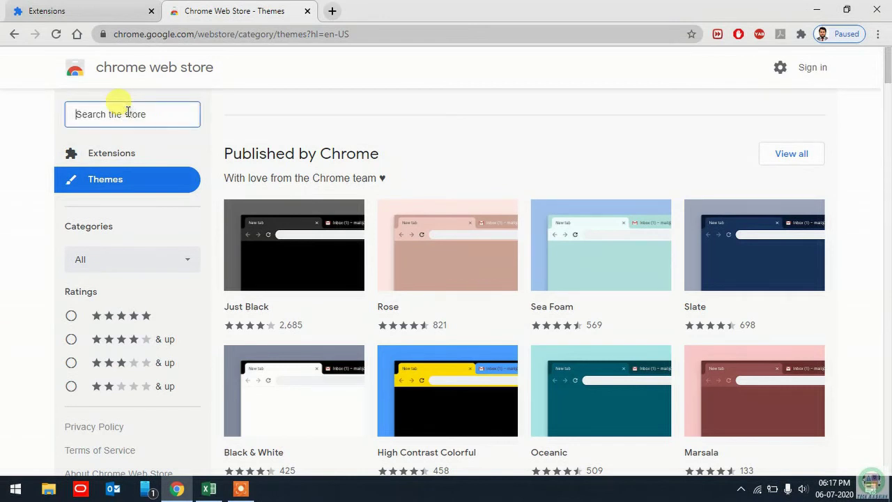
pyautogui.write('mo')
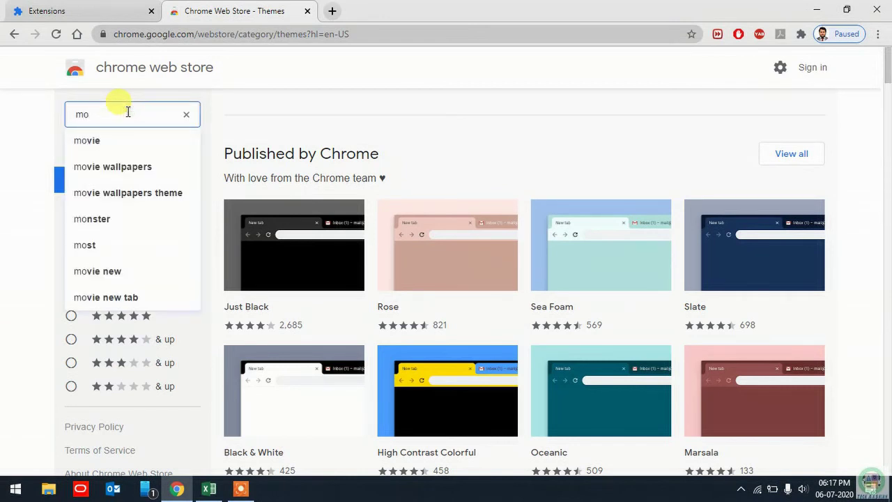
pyautogui.write('r')
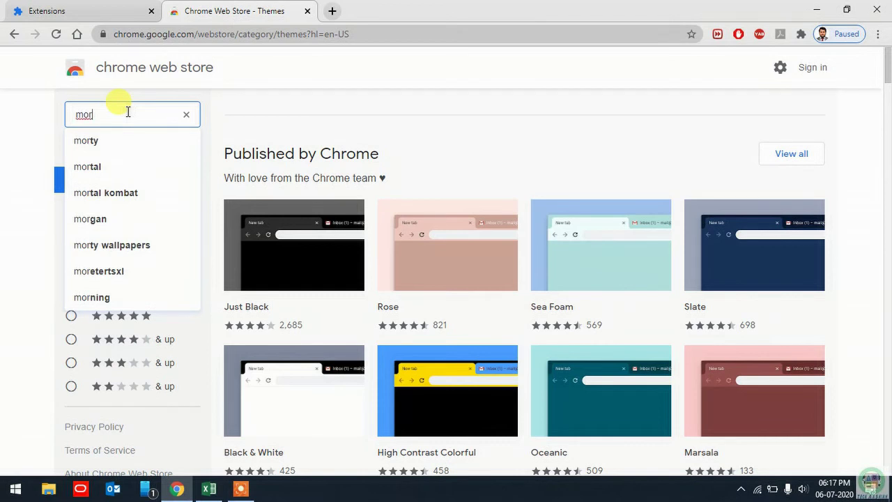
pyautogui.write('pheon')
pyautogui.write('dark')
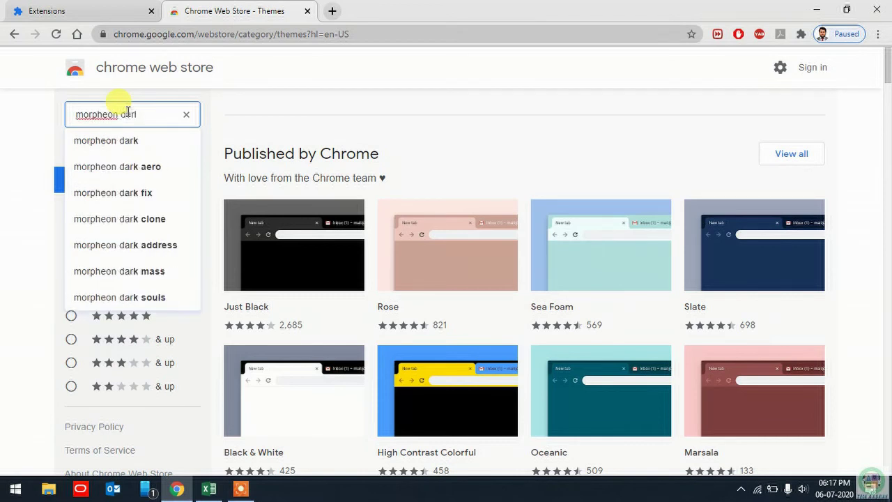
pyautogui.click(142, 147)
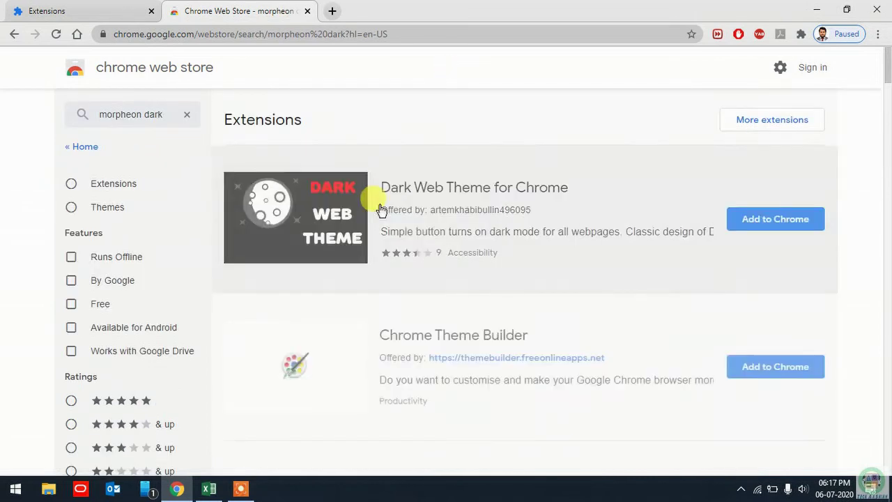
# Find the Morpheon Dark theme by morpheondark.com in the Themes results and add it to Chrome.
pyautogui.scroll(-4, 418, 239)
pyautogui.scroll(-5, 432, 257)
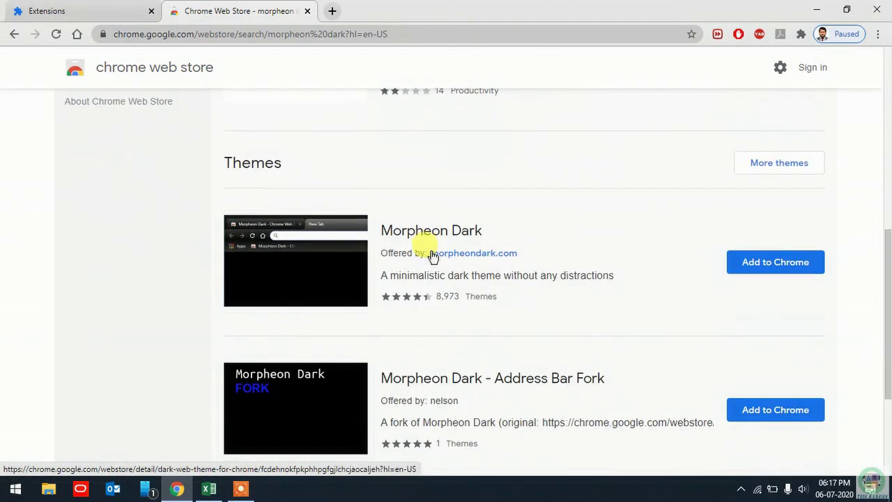
pyautogui.scroll(2, 452, 174)
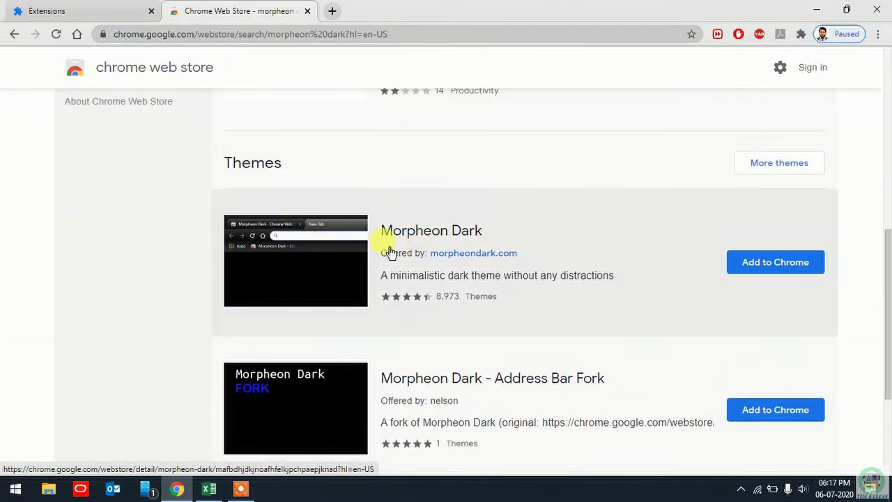
pyautogui.click(764, 263)
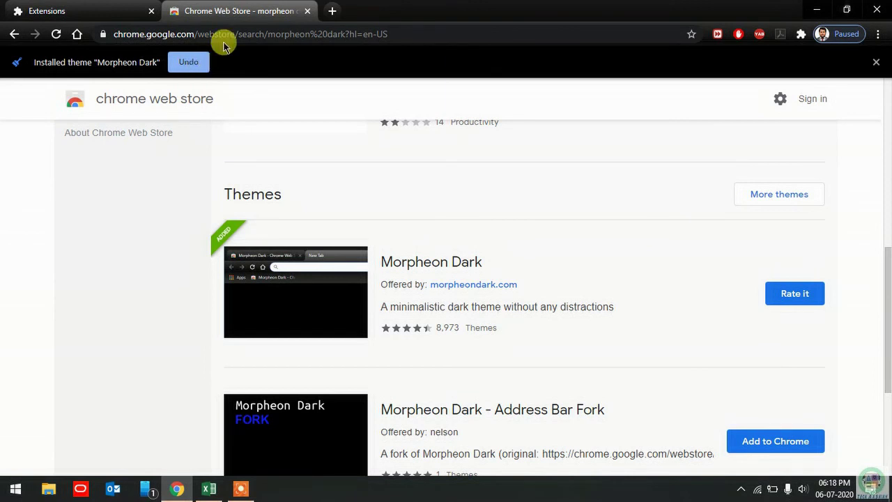
# Close Chrome and relaunch it with the newly installed theme.
pyautogui.click(876, 10)
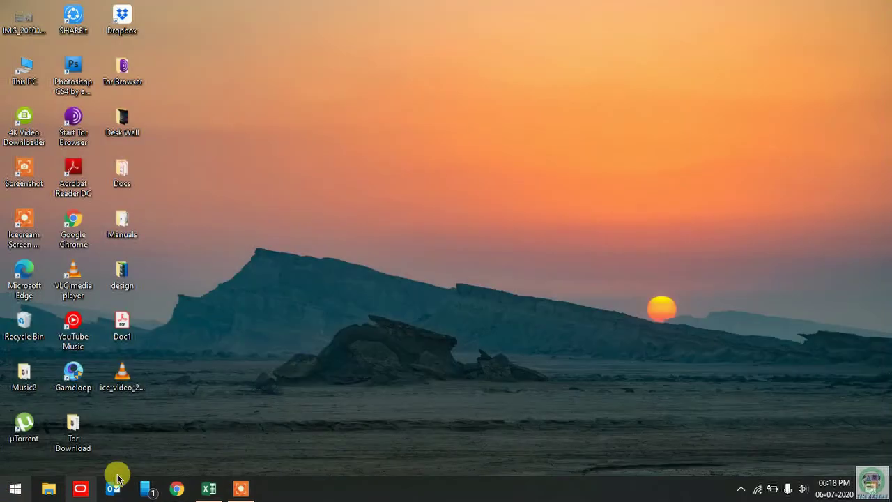
pyautogui.click(170, 490)
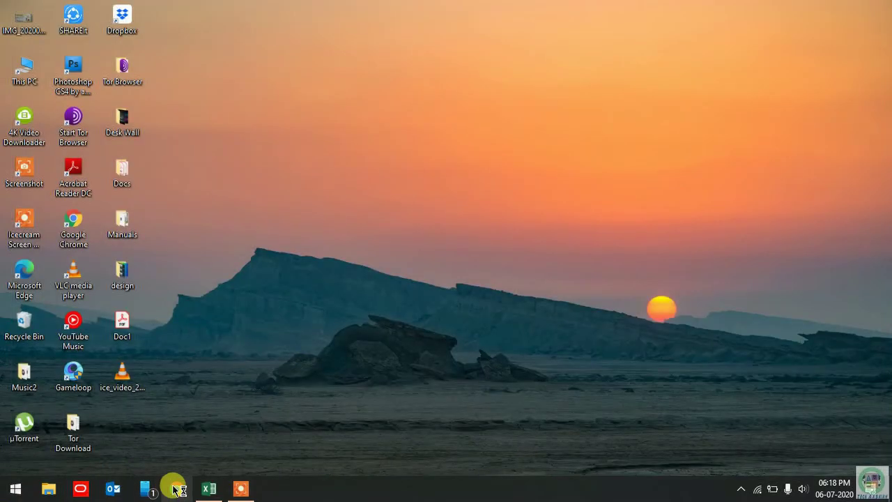